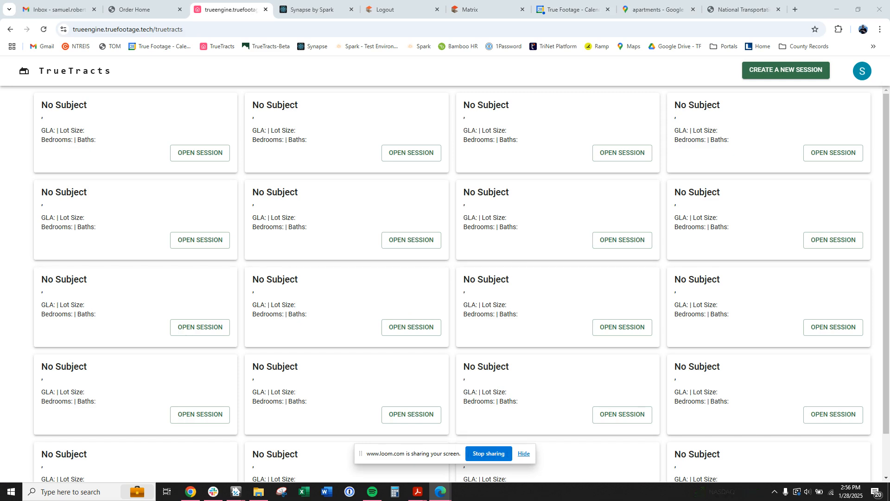
# Start a new session and pick the subject property's Dallas address from the suggestions.
pyautogui.click(752, 71)
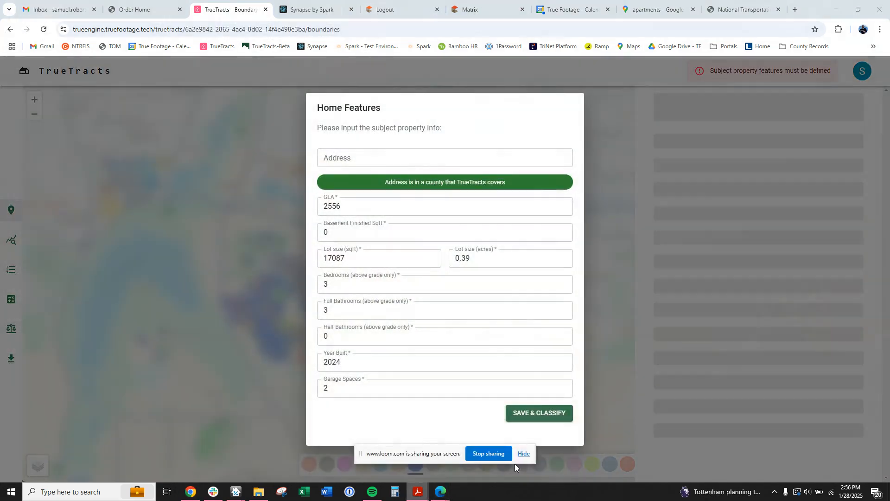
pyautogui.click(399, 158)
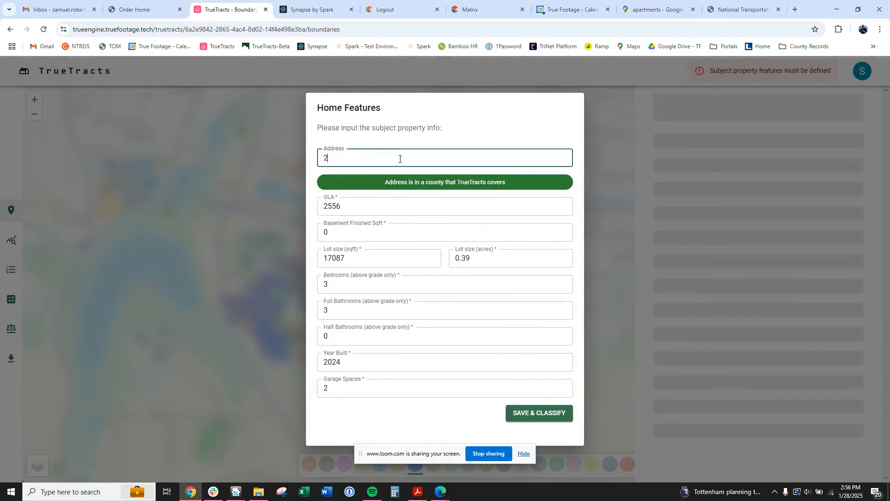
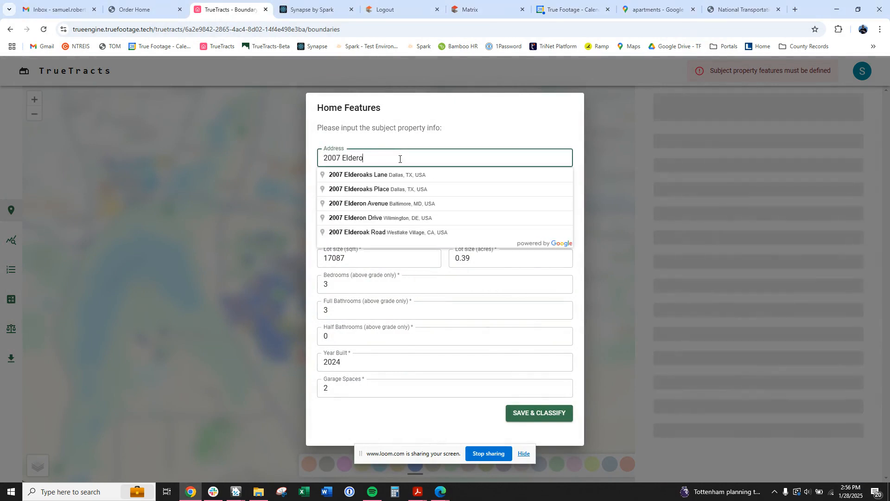
pyautogui.click(403, 175)
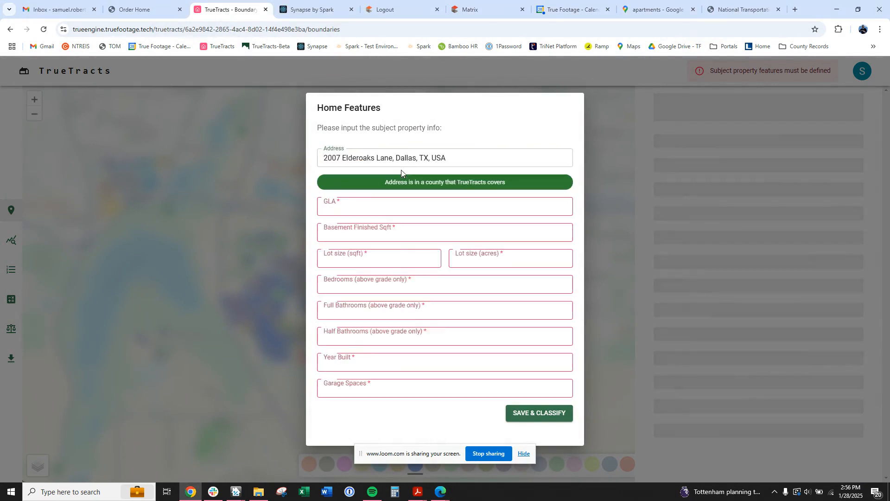
# Enter GLA 2556, 0 finished basement area and a 17087 sqft lot size.
pyautogui.click(370, 204)
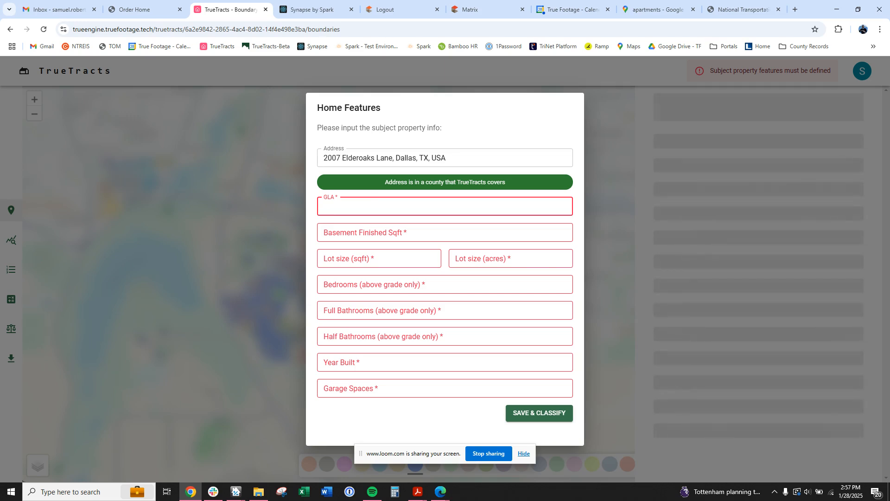
pyautogui.hotkey('alt', 'Tab')
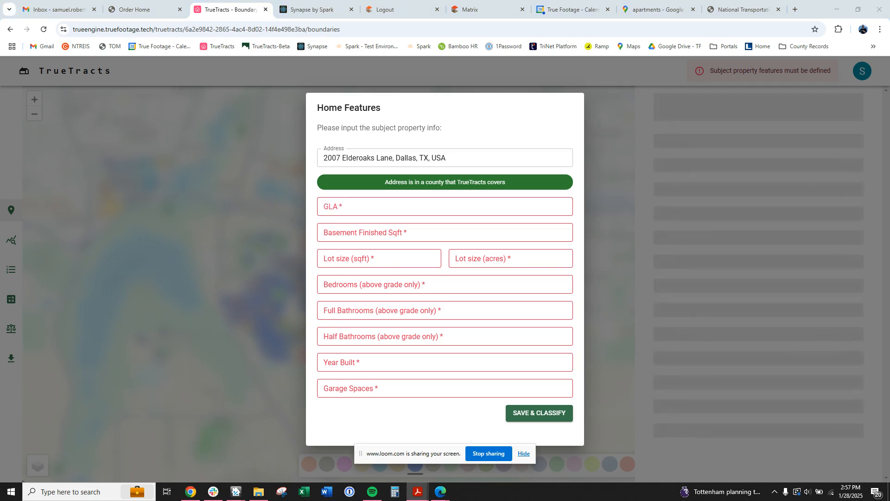
pyautogui.click(372, 213)
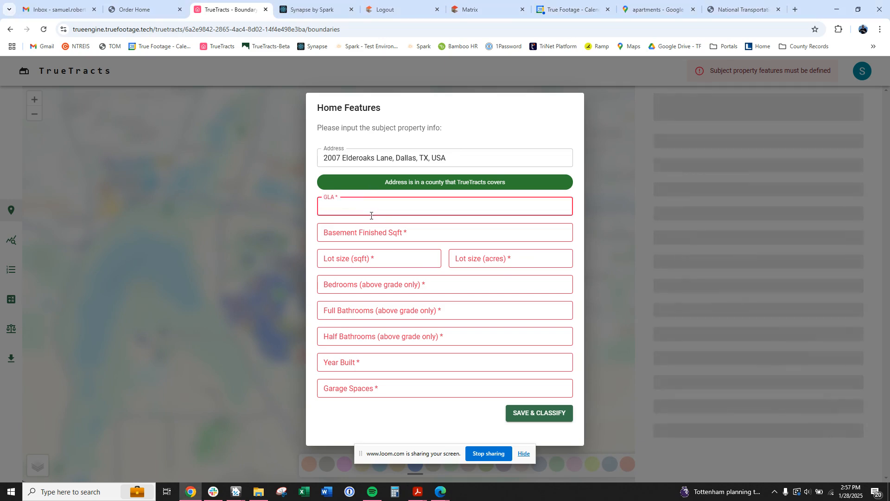
pyautogui.write('2556')
pyautogui.click(368, 232)
pyautogui.write('0')
pyautogui.press('Tab')
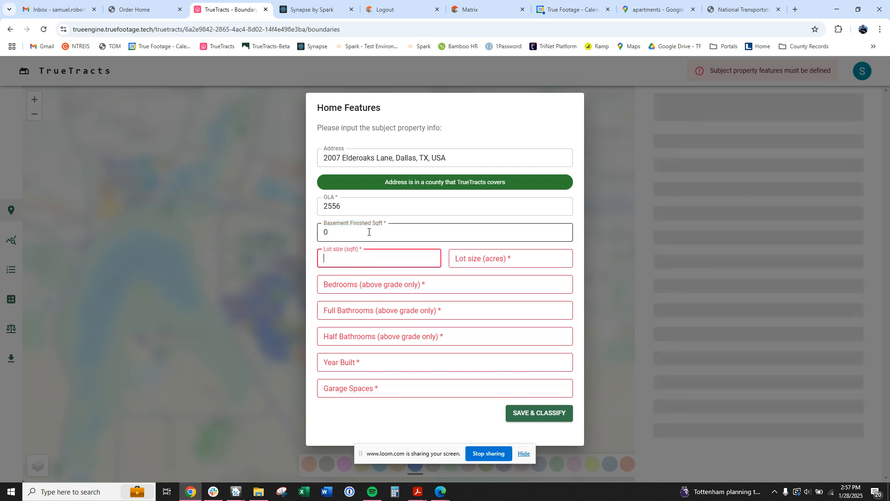
pyautogui.write('17087')
pyautogui.press('Tab')
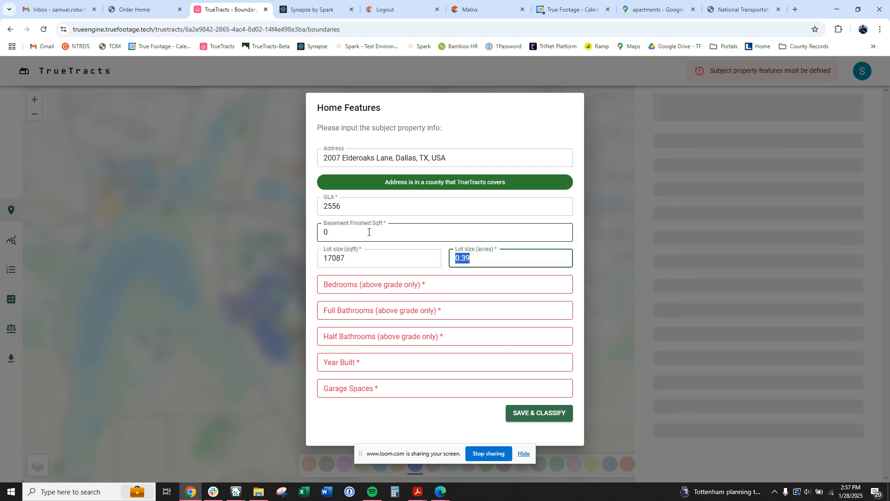
pyautogui.press('Tab')
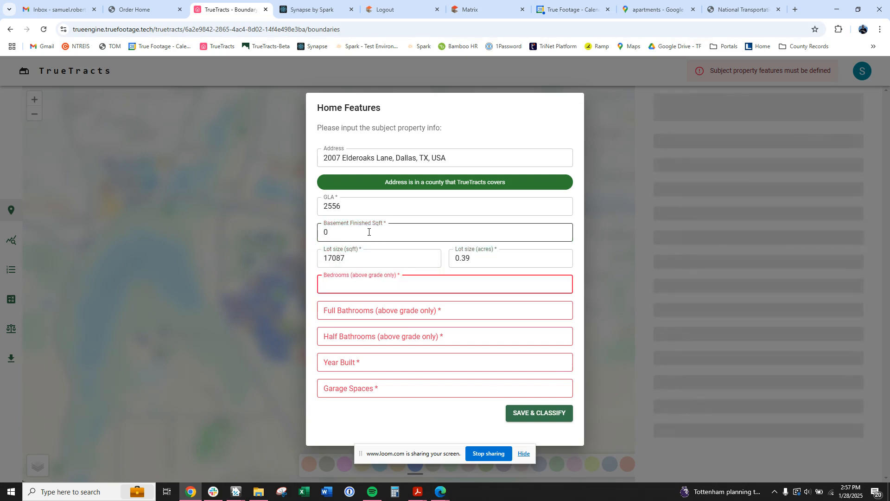
# Enter 3 bedrooms, 3 full baths, 0 half baths and year built 2024.
pyautogui.write('3')
pyautogui.press('Tab')
pyautogui.write('3')
pyautogui.press('Tab')
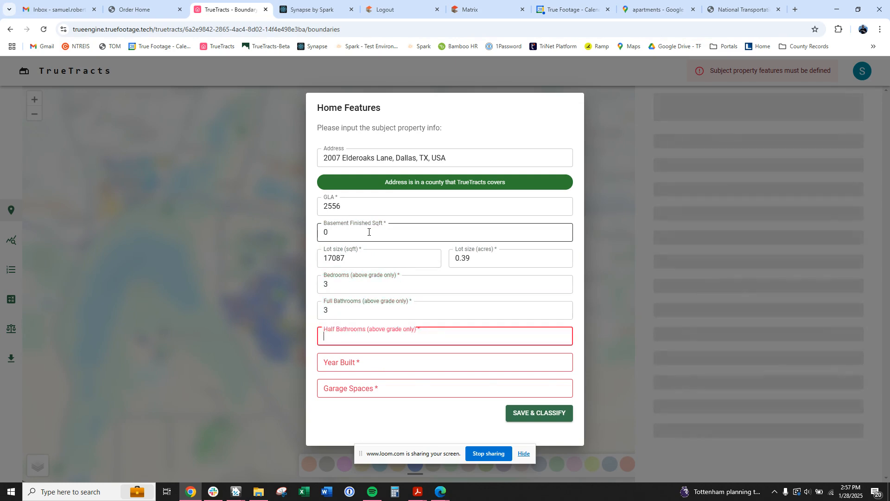
pyautogui.write('0')
pyautogui.press('Tab')
pyautogui.write('2002')
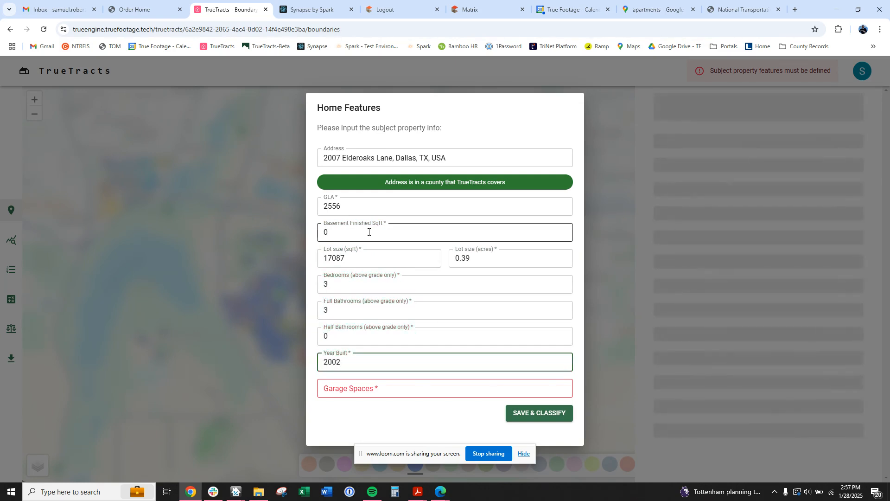
pyautogui.press('BackSpace')
pyautogui.write('24')
pyautogui.press('Tab')
# Enter 2 garage spaces, classify the subject, and show cluster 21's homes as red dots.
pyautogui.write('2')
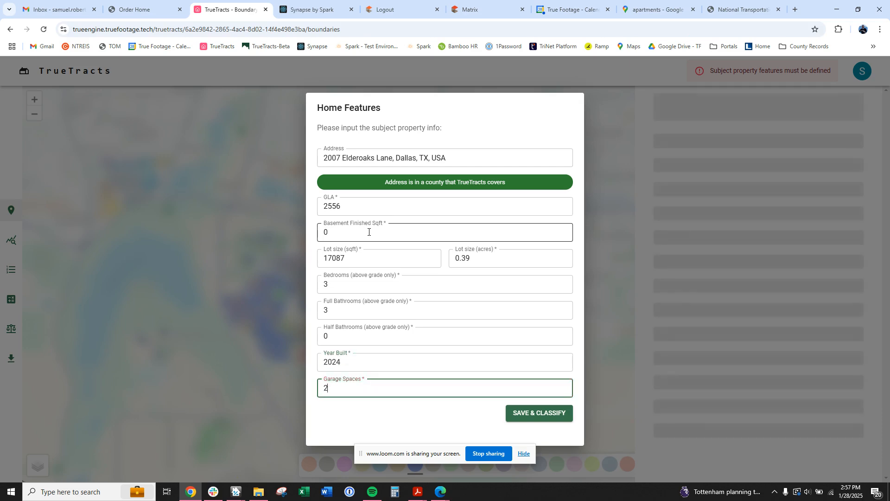
pyautogui.click(528, 414)
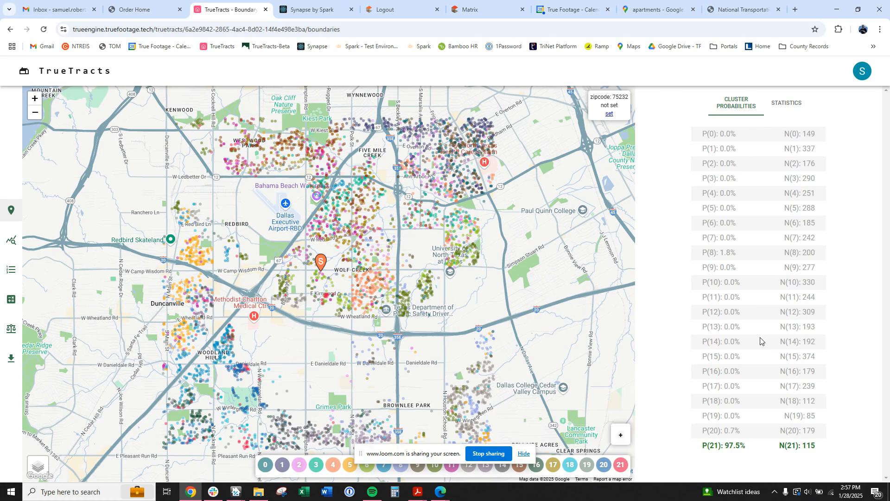
pyautogui.click(621, 465)
pyautogui.click(621, 465)
pyautogui.moveTo(396, 359); pyautogui.dragTo(429, 320)
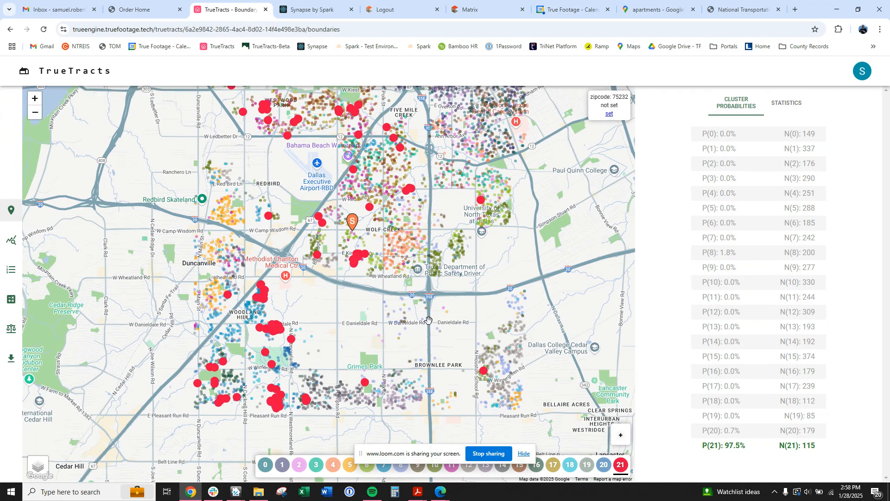
pyautogui.moveTo(429, 320); pyautogui.dragTo(370, 337)
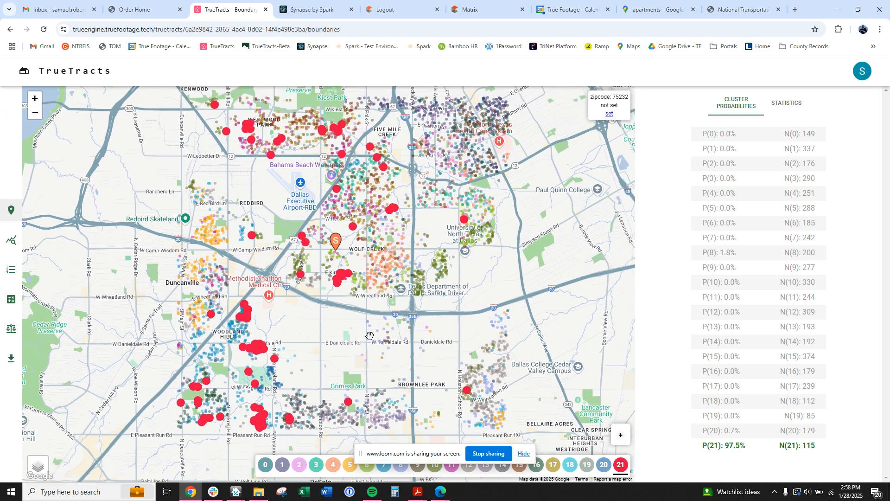
# Trace a ten-point boundary from Kenwood down to Pleasant Run Rd around the subject and close it.
pyautogui.click(620, 436)
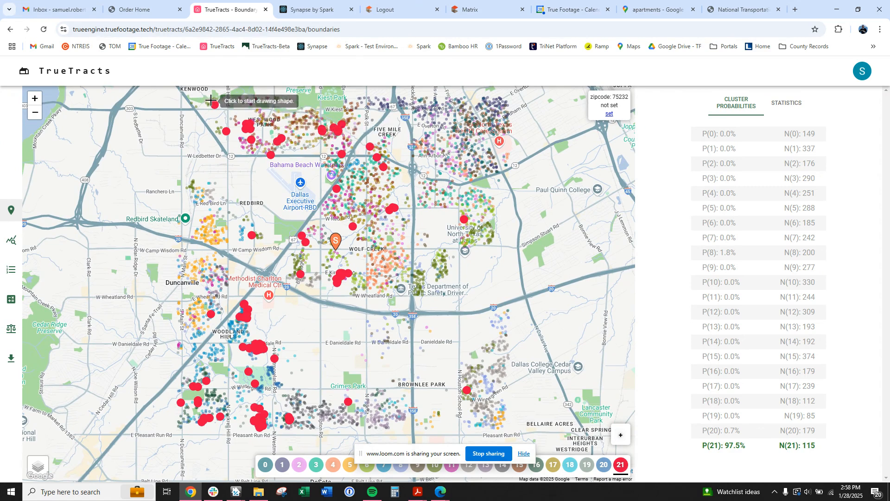
pyautogui.click(211, 101)
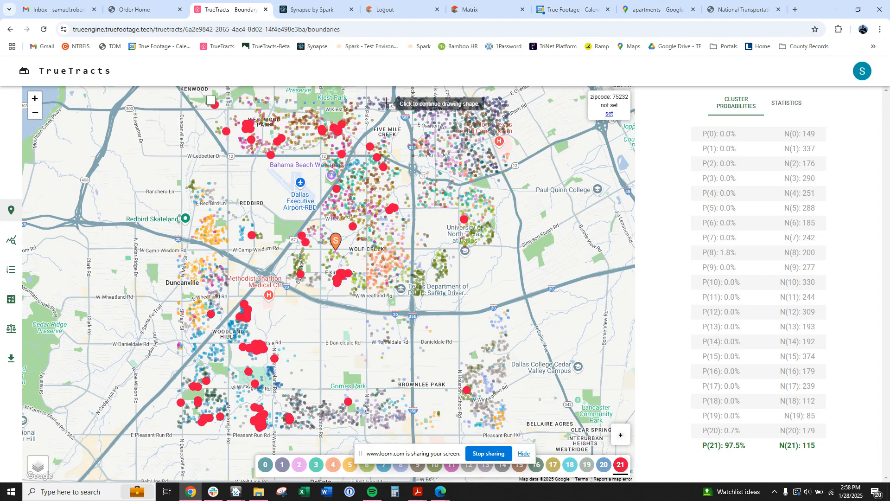
pyautogui.click(385, 109)
pyautogui.click(402, 212)
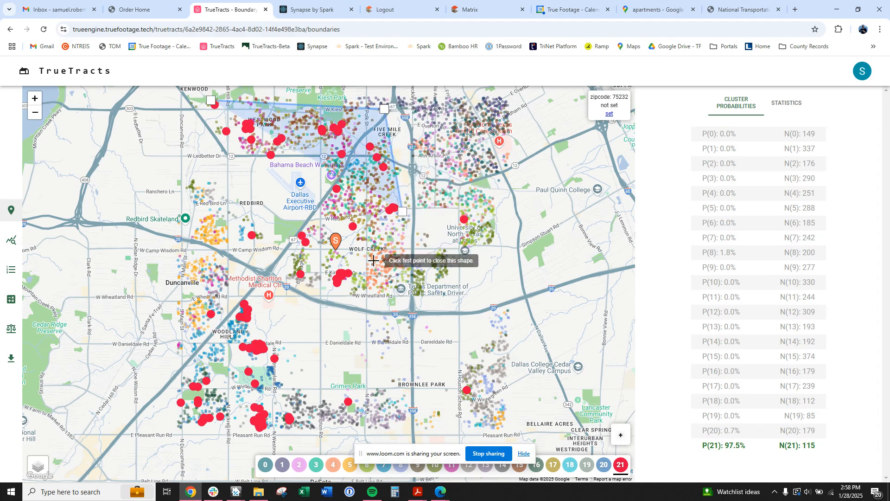
pyautogui.click(352, 279)
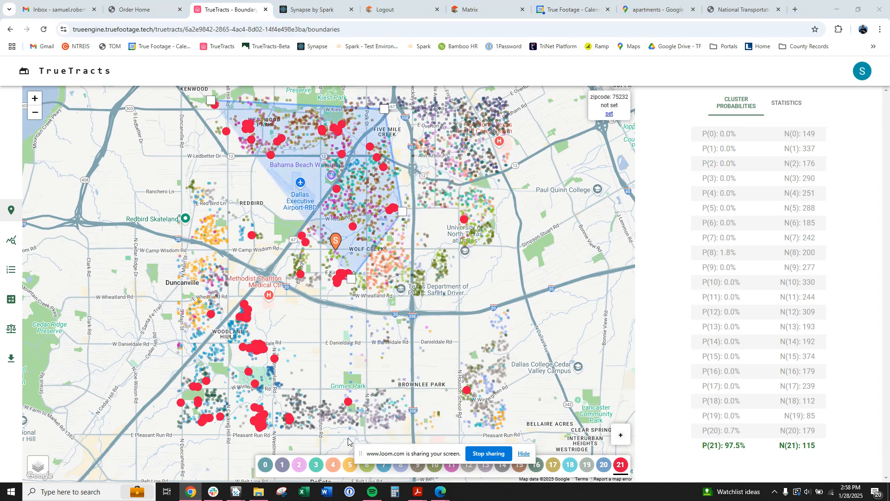
pyautogui.click(291, 445)
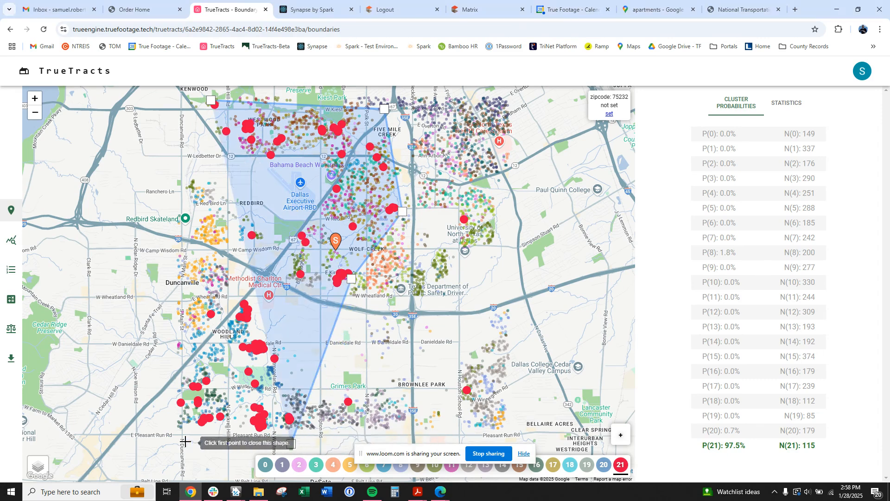
pyautogui.click(184, 441)
pyautogui.click(177, 363)
pyautogui.click(250, 278)
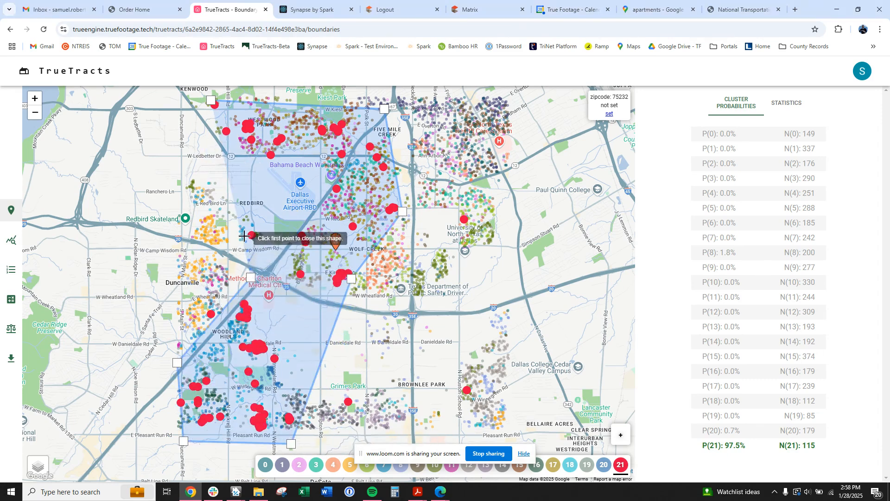
pyautogui.click(243, 226)
pyautogui.click(222, 156)
pyautogui.click(211, 103)
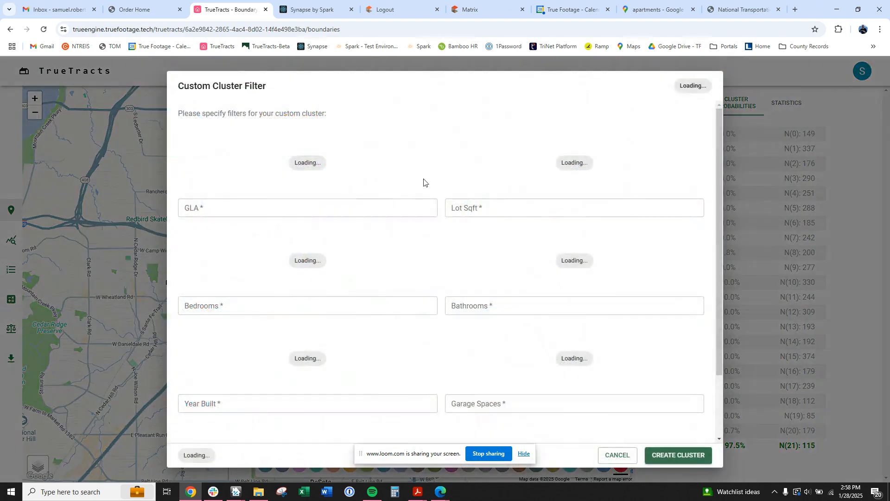
# Enter GLA 2000-3500, lot size 5000-43560 sqft and 3-5 bedrooms in the cluster filter.
pyautogui.click(238, 211)
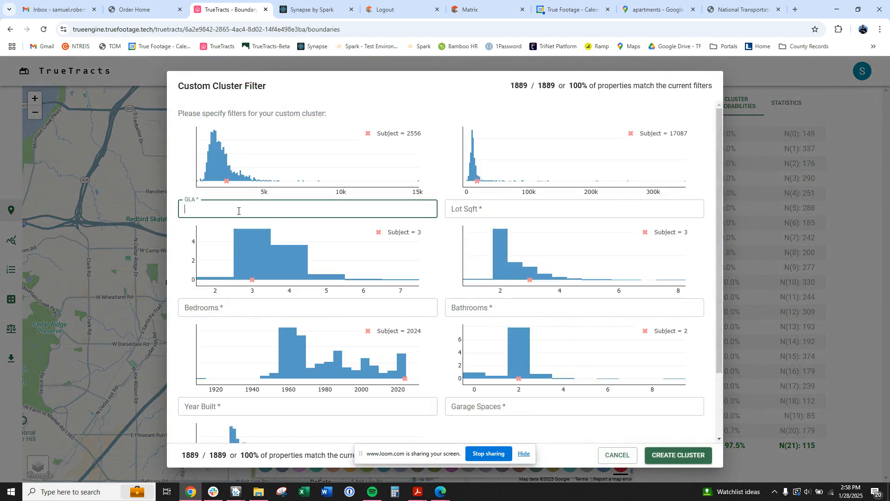
pyautogui.hotkey('alt', 'Tab')
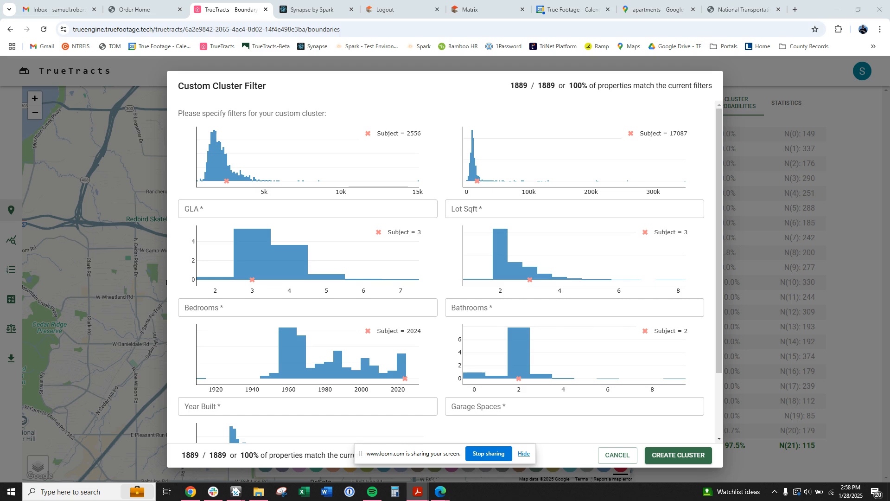
pyautogui.click(281, 212)
pyautogui.write('2')
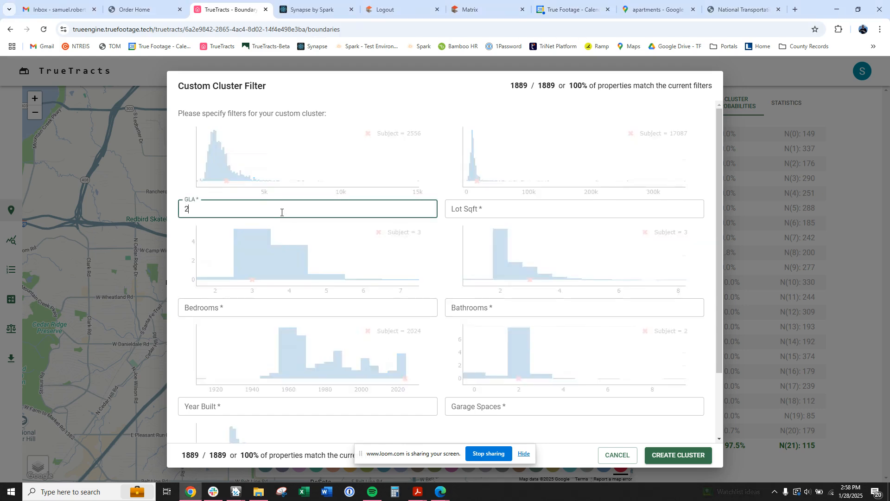
pyautogui.write('000-3500')
pyautogui.click(458, 211)
pyautogui.write('5000')
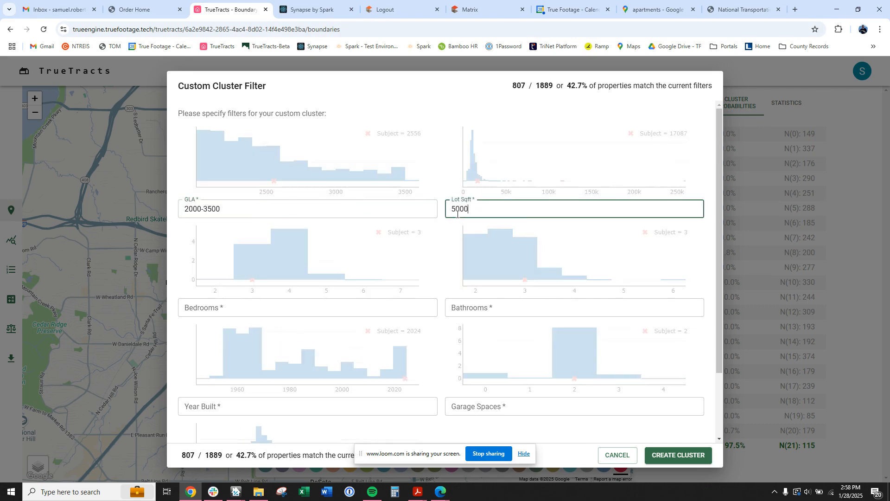
pyautogui.write('-43560')
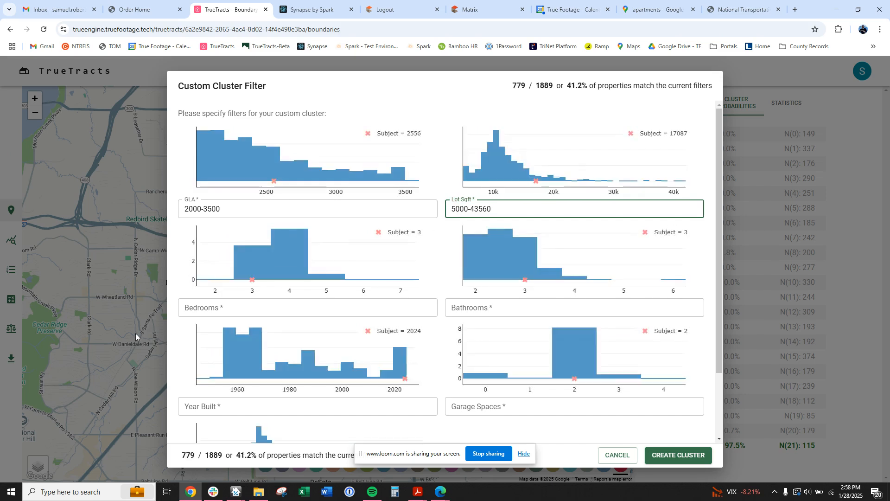
pyautogui.click(198, 312)
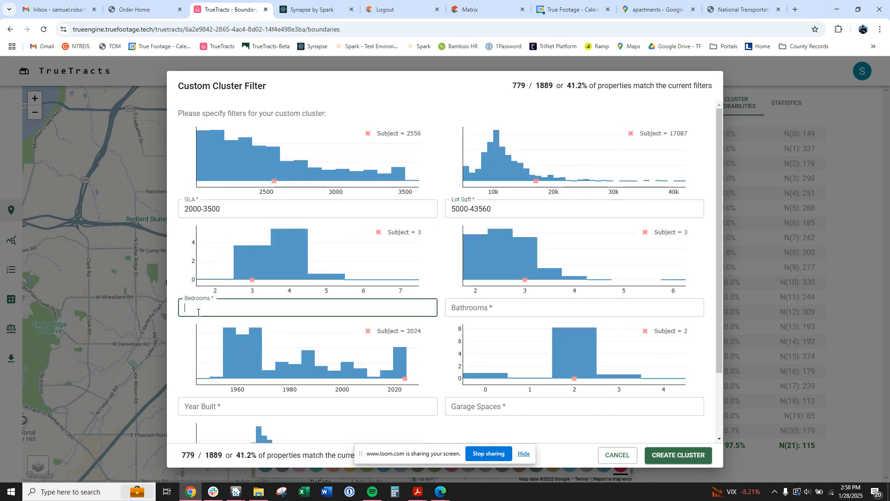
pyautogui.write('3-5')
# Add 2-4 baths, year built 2015+, 2+ garage spaces and sale price 1000000-, then create the cluster.
pyautogui.click(449, 309)
pyautogui.write('2')
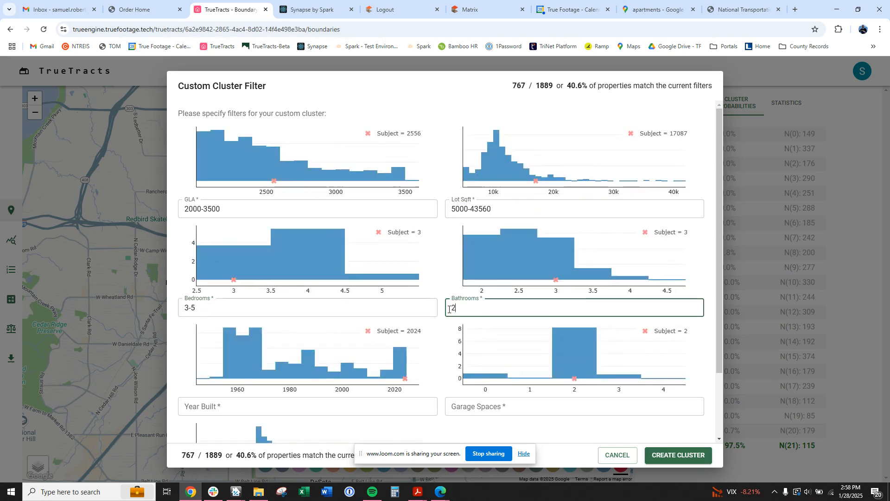
pyautogui.write('-4')
pyautogui.click(226, 406)
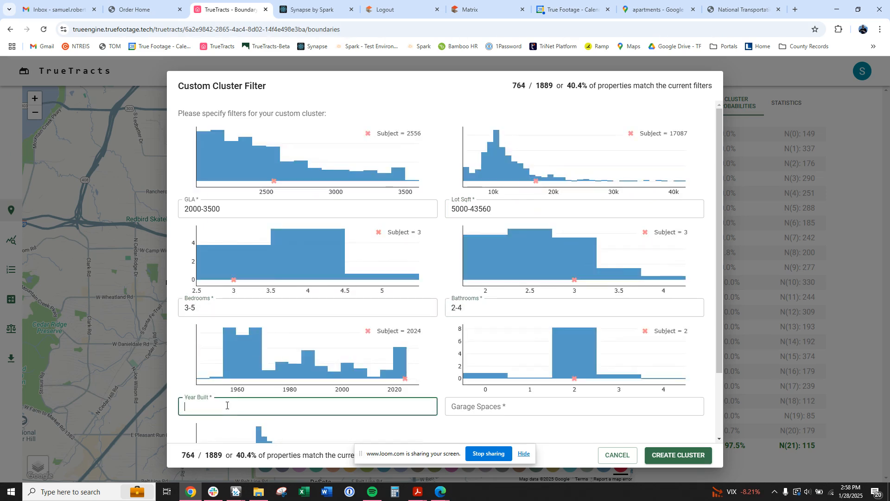
pyautogui.write('2015+')
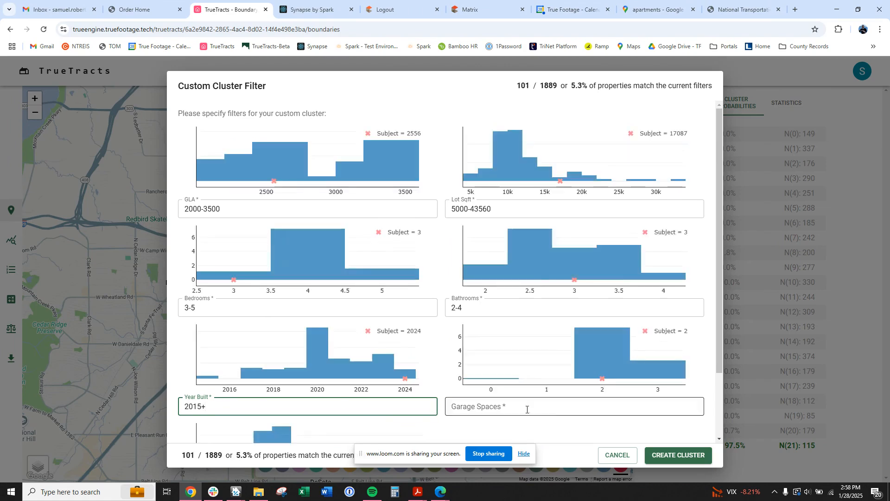
pyautogui.click(553, 411)
pyautogui.write('2+')
pyautogui.scroll(-2, 491, 360)
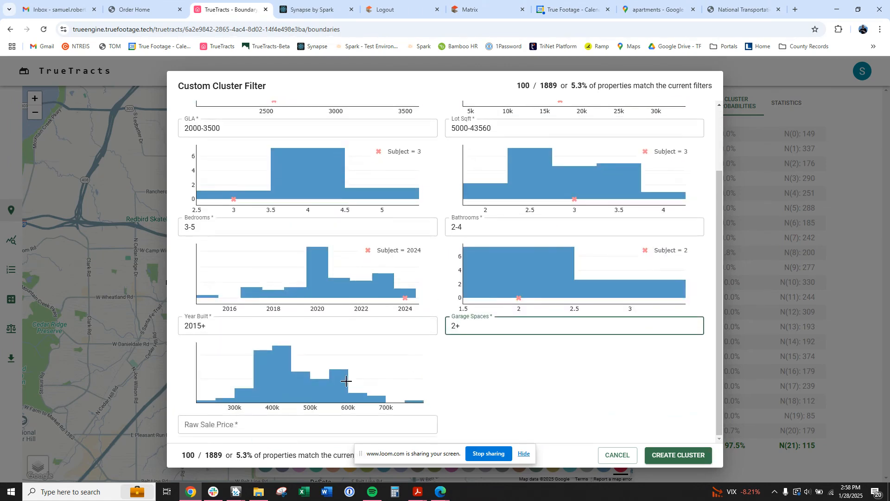
pyautogui.click(248, 429)
pyautogui.write('1000000-')
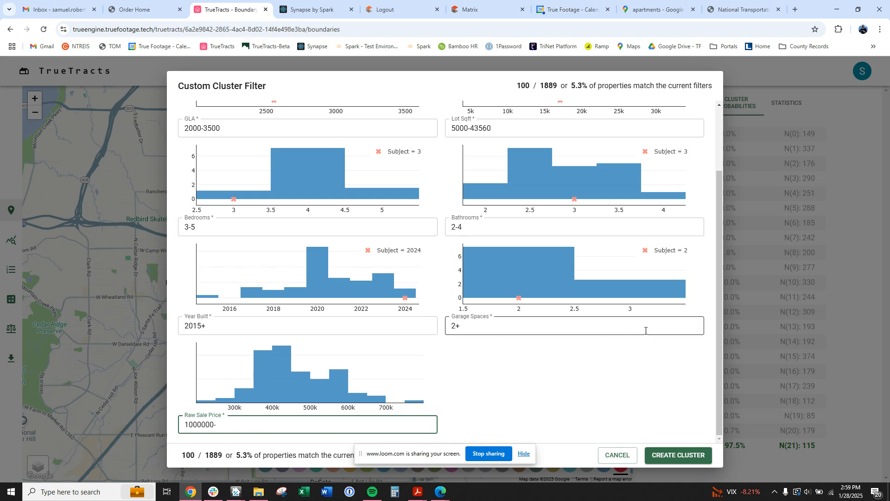
pyautogui.click(682, 454)
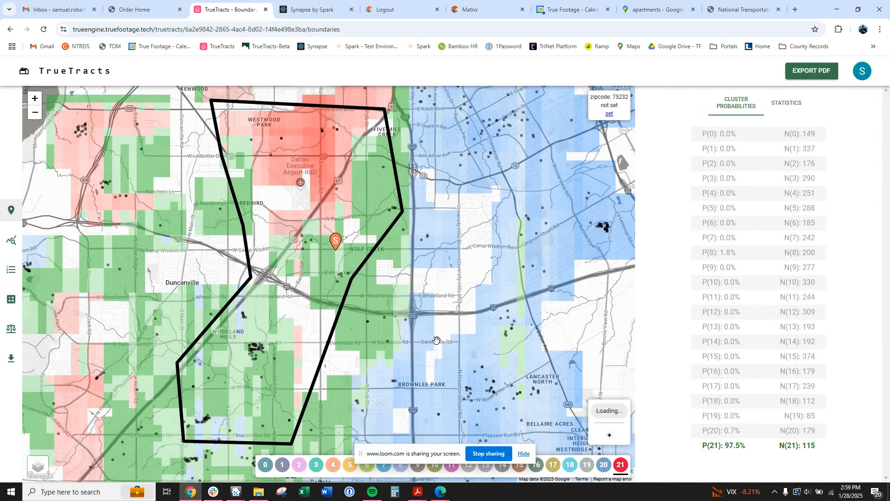
# Zoom out and pan the map to frame the boundary within the wider Dallas area.
pyautogui.scroll(-2, 447, 326)
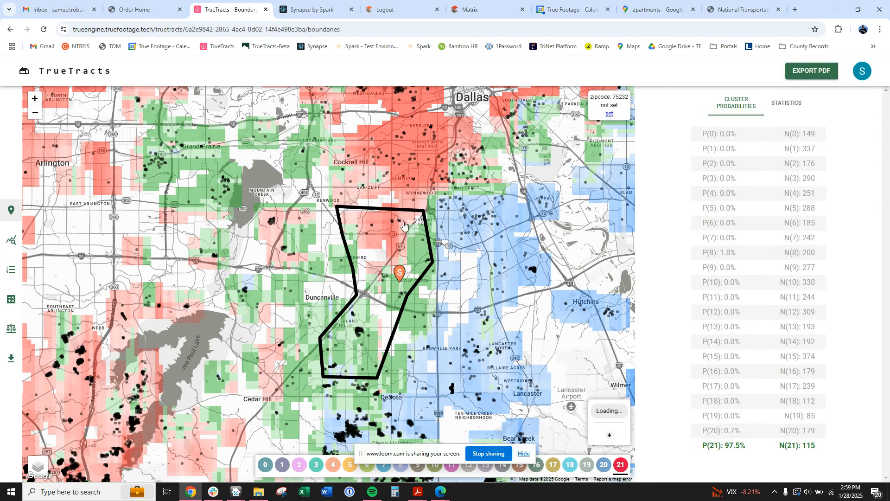
pyautogui.moveTo(436, 281); pyautogui.dragTo(444, 270)
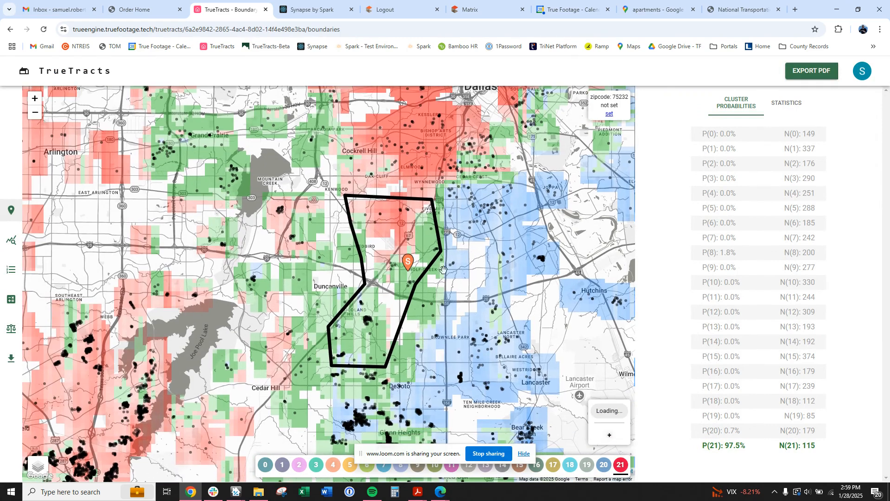
pyautogui.scroll(2, 444, 270)
pyautogui.scroll(-2, 446, 279)
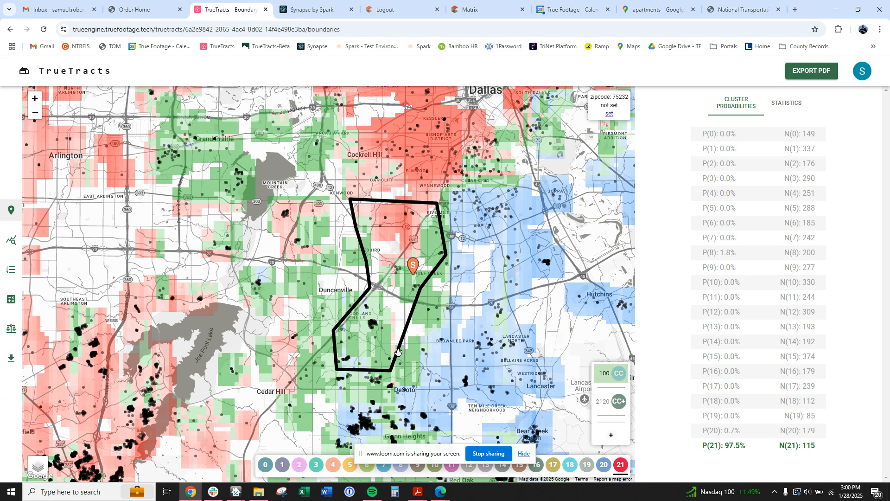
pyautogui.moveTo(639, 374)
# Start a new boundary near Wynnewood and trace it southwest past the subject toward Duncanville.
pyautogui.click(639, 374)
pyautogui.click(462, 157)
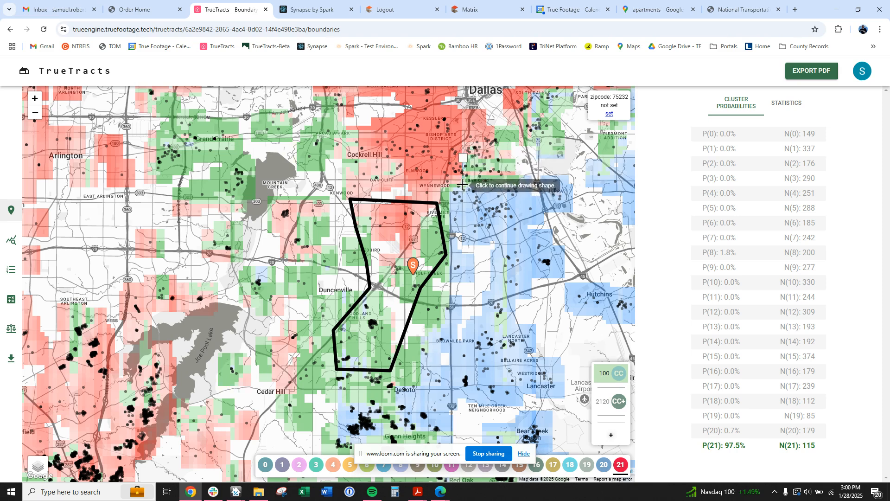
pyautogui.click(441, 186)
pyautogui.click(438, 204)
pyautogui.click(420, 231)
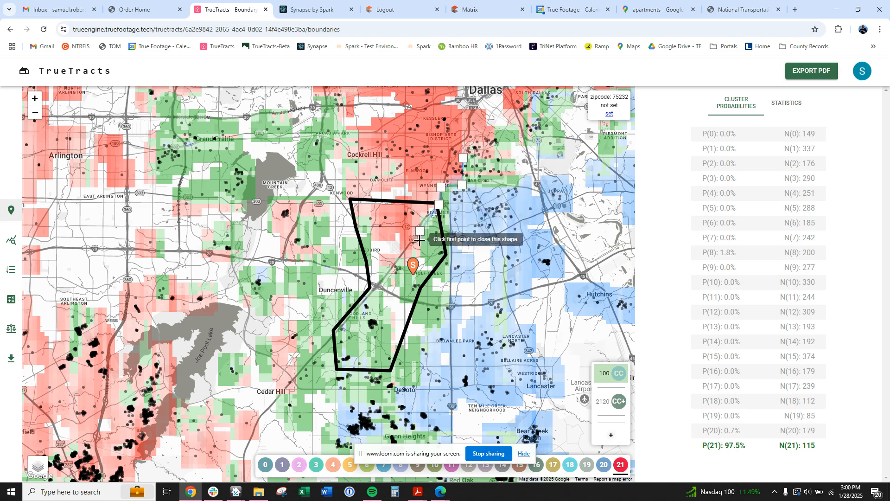
pyautogui.click(420, 253)
pyautogui.click(403, 260)
pyautogui.click(390, 269)
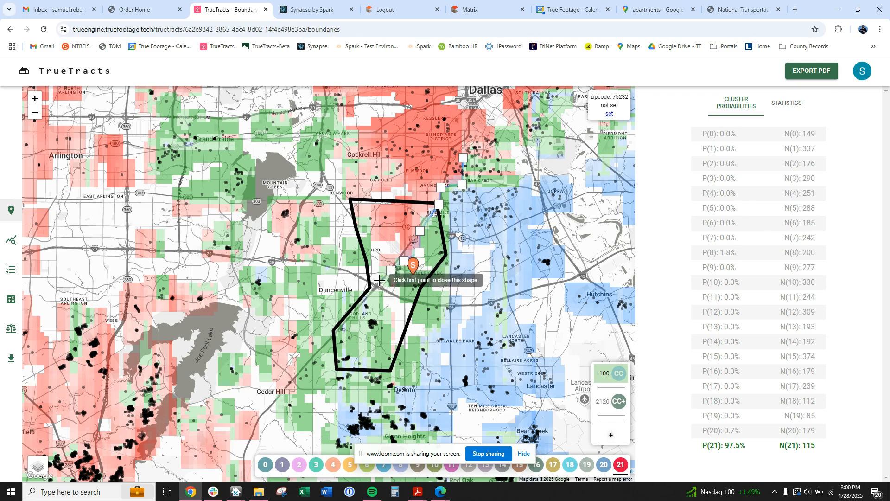
pyautogui.click(378, 282)
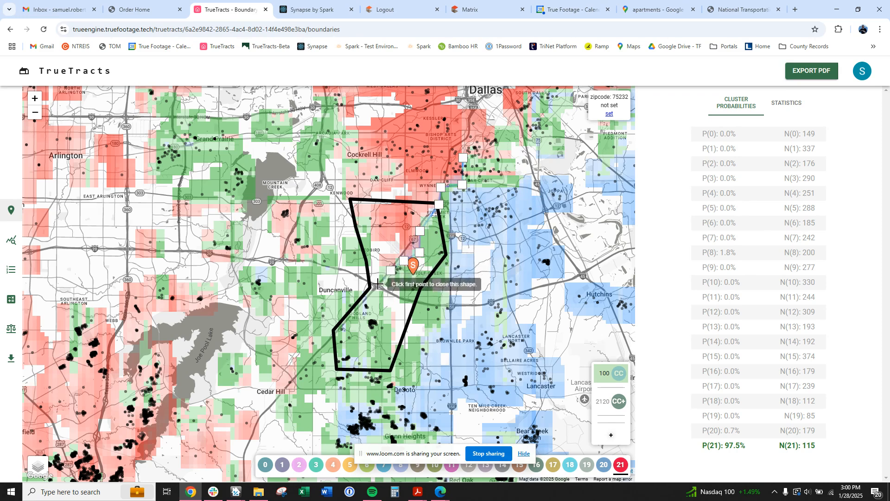
pyautogui.click(331, 296)
# Trace the boundary's southern and eastern sides back north and close it at the first point.
pyautogui.click(328, 391)
pyautogui.click(389, 389)
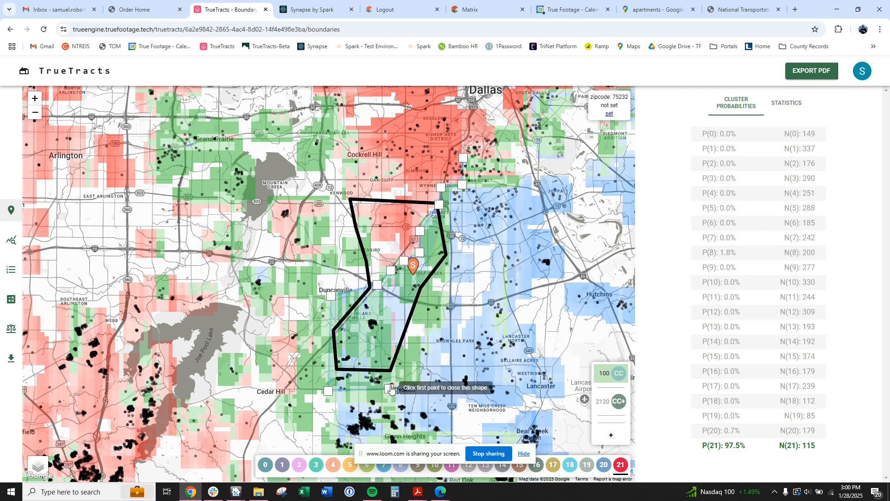
pyautogui.click(390, 315)
pyautogui.click(443, 326)
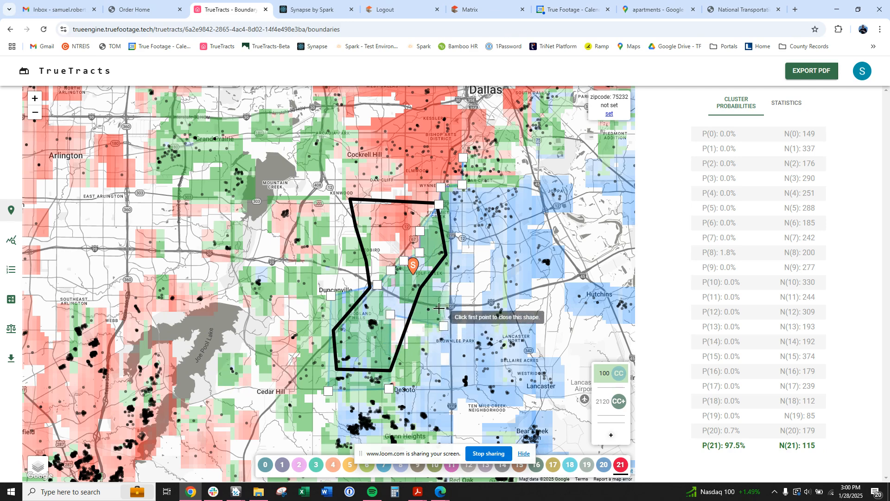
pyautogui.click(448, 275)
pyautogui.click(450, 240)
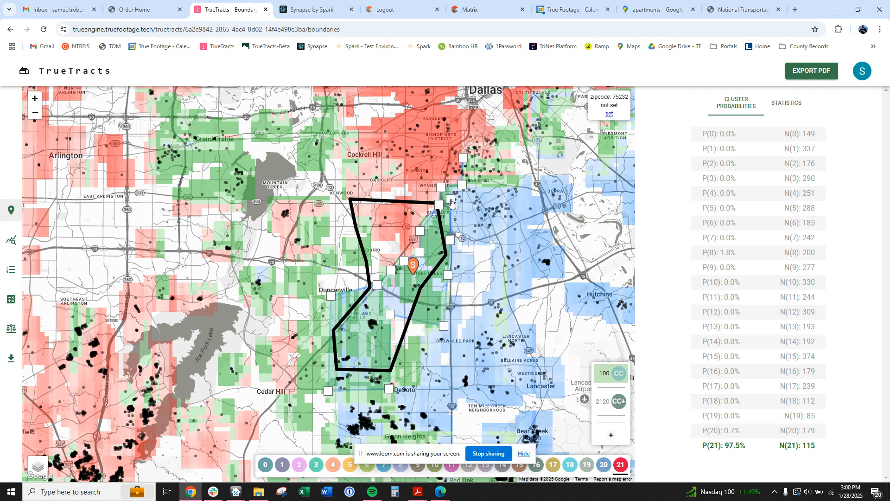
pyautogui.click(450, 199)
pyautogui.click(469, 185)
pyautogui.click(500, 183)
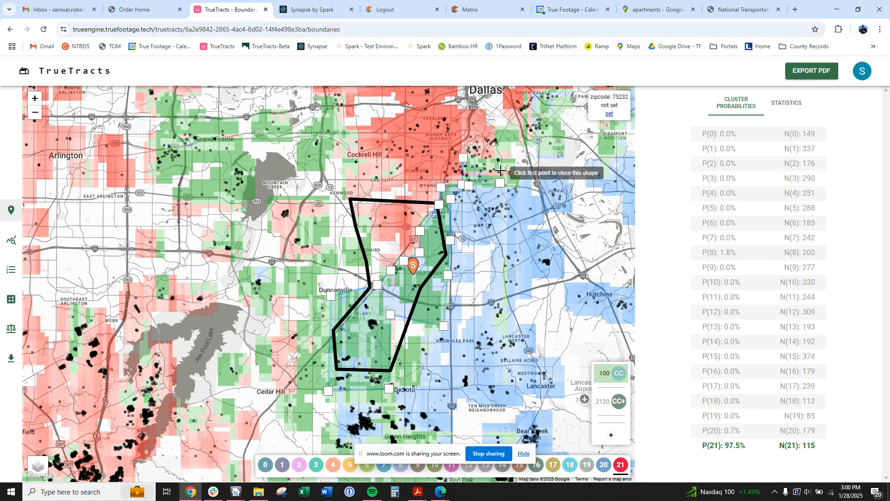
pyautogui.click(500, 158)
pyautogui.click(463, 158)
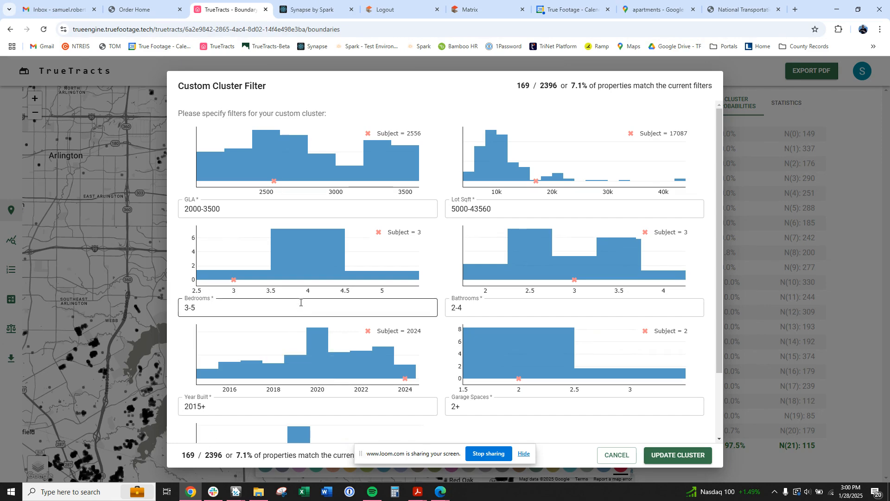
# Update the custom cluster for the new boundary and recentre the map on the 169-property result.
pyautogui.scroll(-2, 301, 302)
pyautogui.click(678, 455)
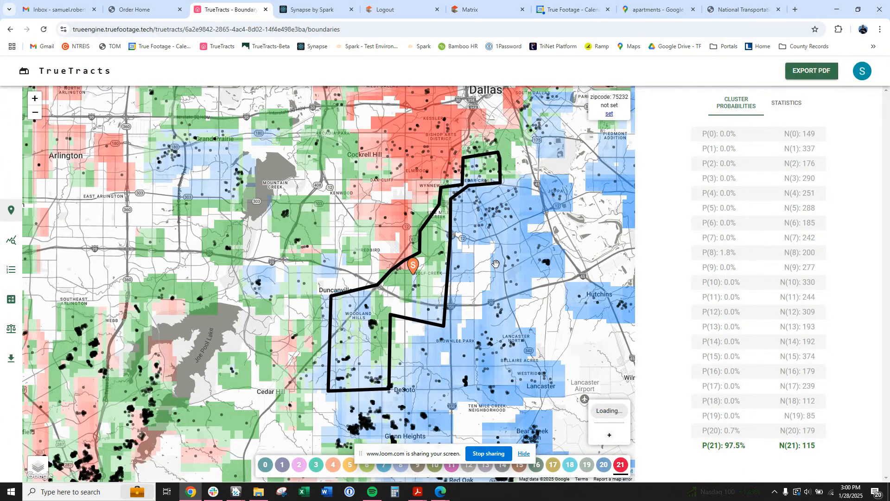
pyautogui.moveTo(501, 260); pyautogui.dragTo(496, 270)
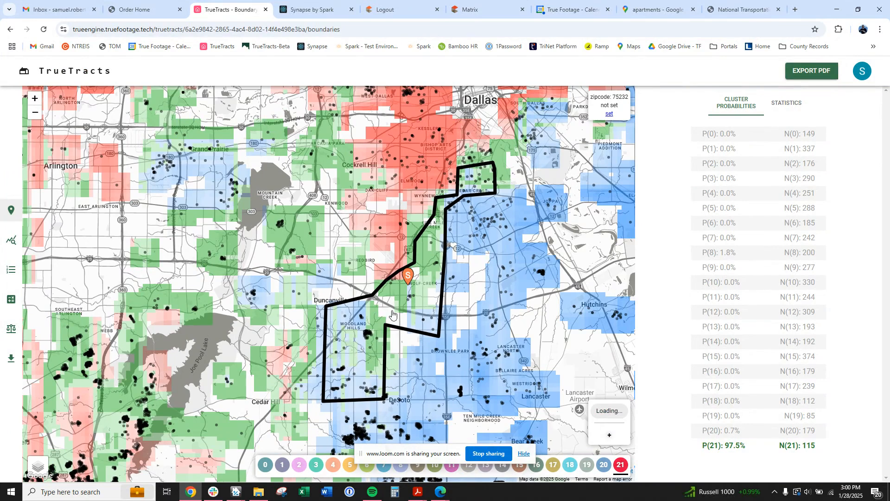
pyautogui.moveTo(393, 315); pyautogui.dragTo(378, 323)
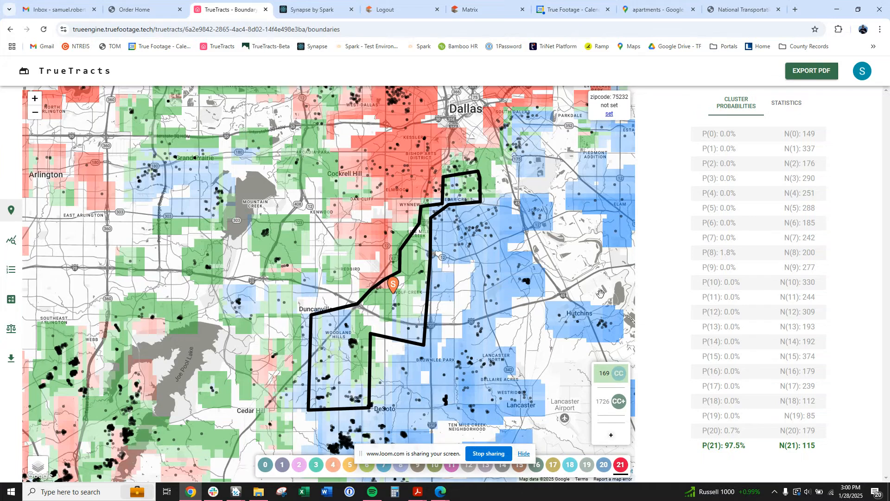
pyautogui.moveTo(627, 373)
# Start a new boundary in the southwest and trace it northeast past the subject to the top section.
pyautogui.click(639, 373)
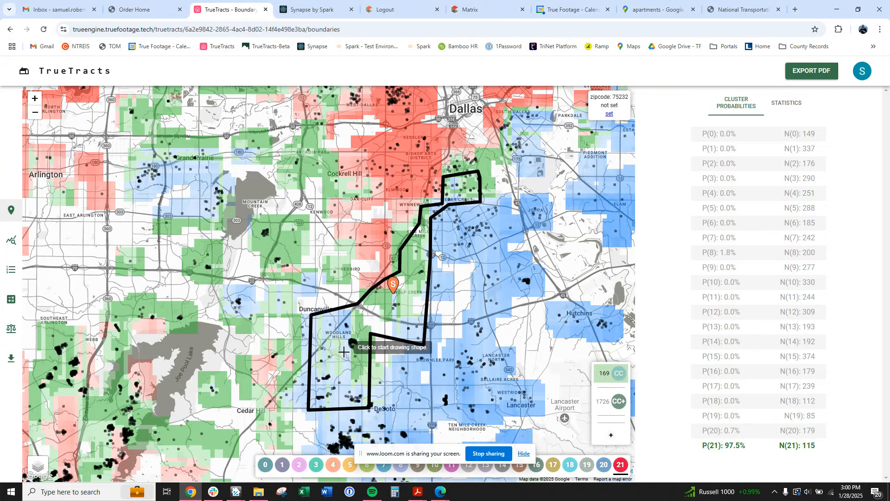
pyautogui.click(355, 386)
pyautogui.click(379, 365)
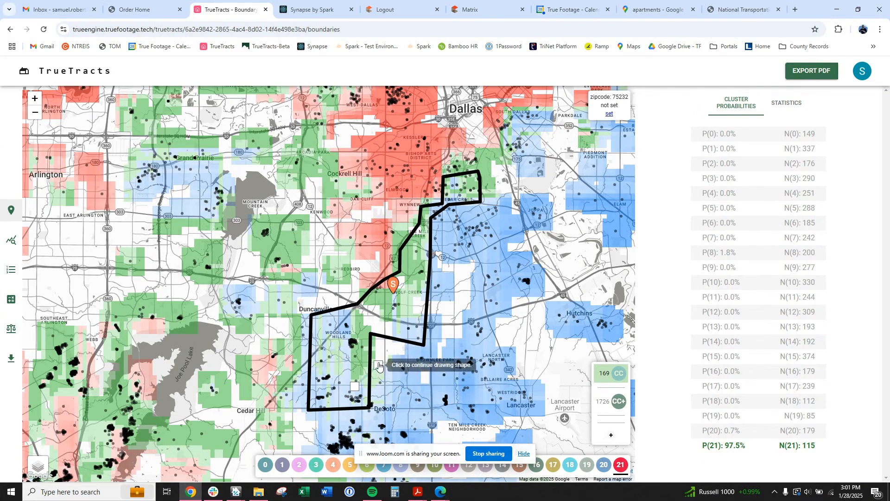
pyautogui.click(388, 321)
pyautogui.click(408, 312)
pyautogui.click(425, 279)
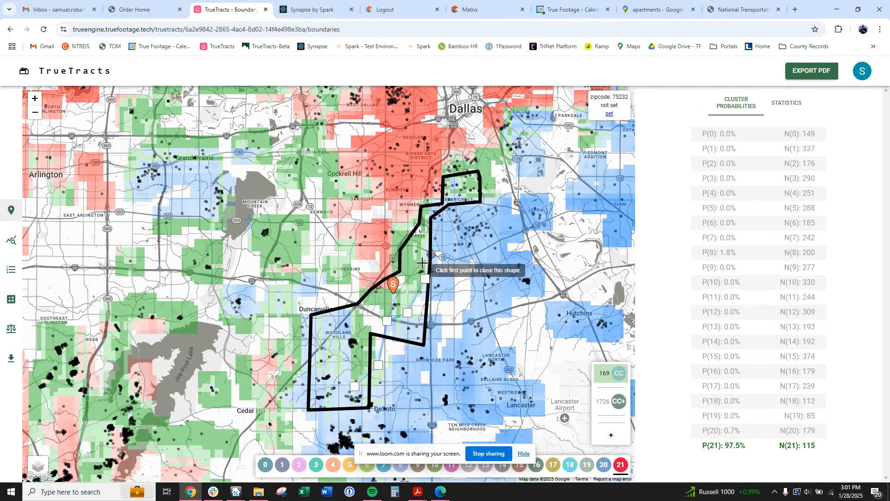
pyautogui.click(429, 228)
pyautogui.click(431, 209)
pyautogui.click(459, 199)
pyautogui.click(482, 195)
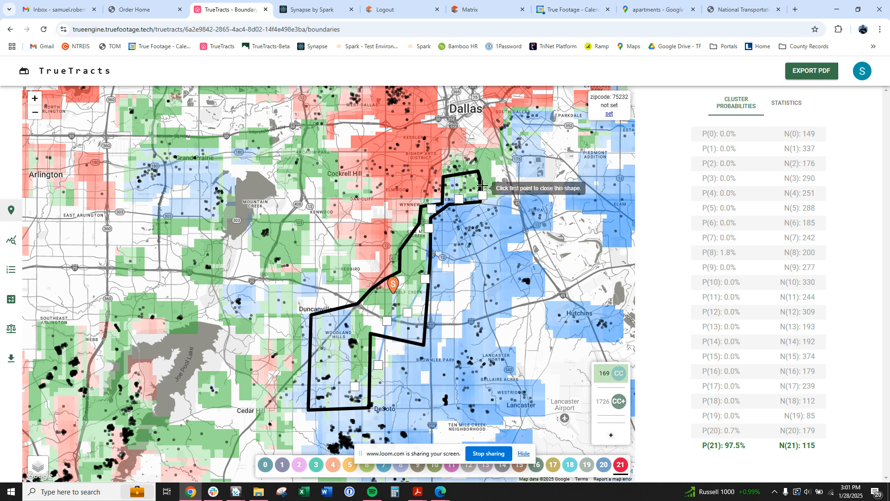
pyautogui.click(492, 155)
pyautogui.click(470, 157)
pyautogui.click(444, 163)
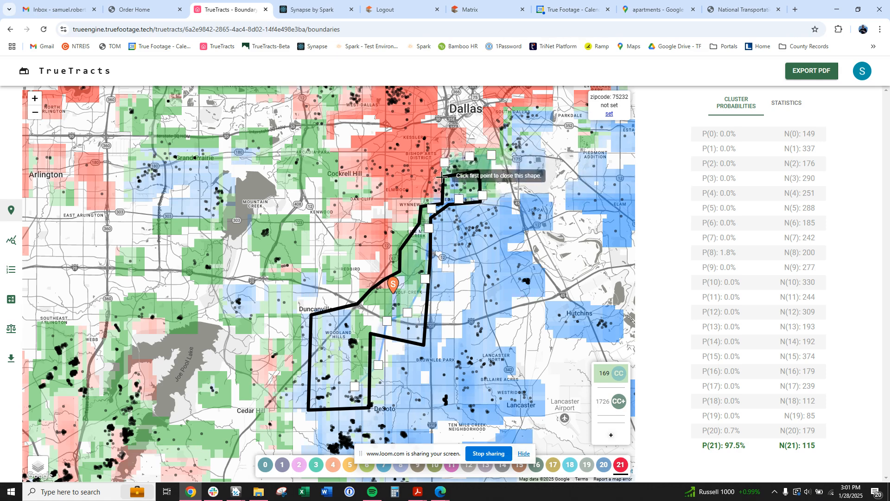
# Trace the boundary back down the west side near Duncanville and close it at the first vertex.
pyautogui.click(442, 196)
pyautogui.click(425, 199)
pyautogui.click(418, 214)
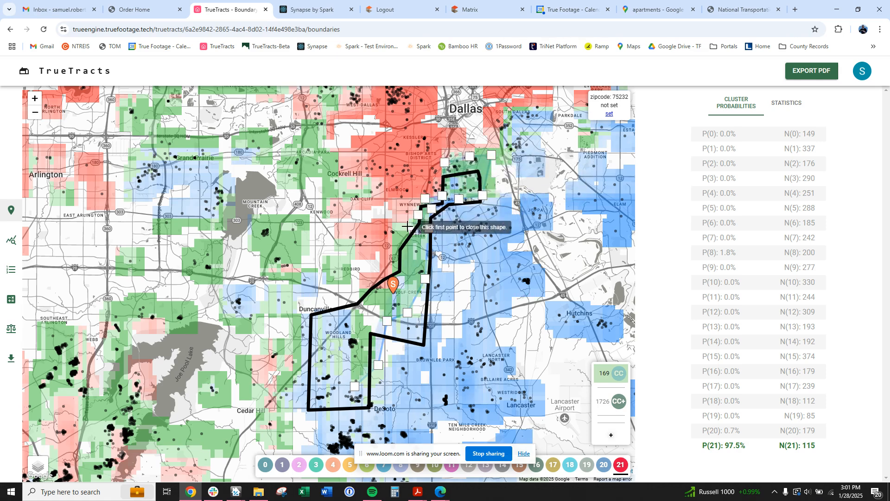
pyautogui.click(394, 228)
pyautogui.click(390, 285)
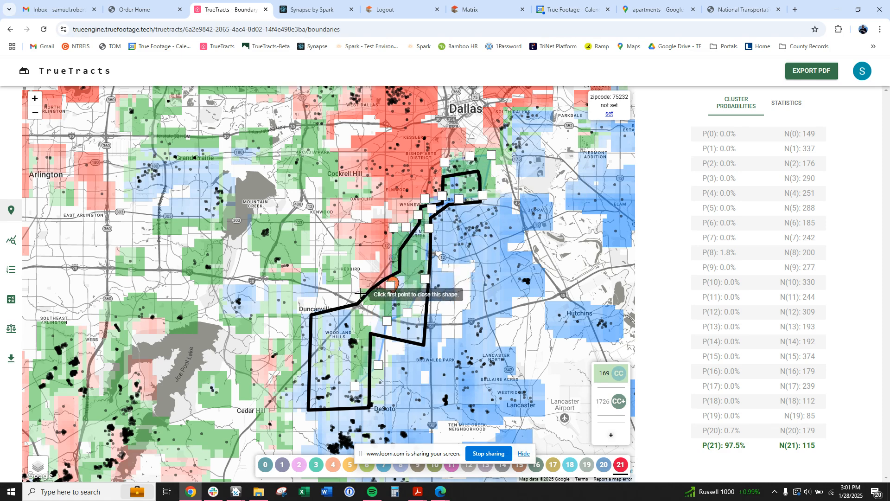
pyautogui.click(360, 293)
pyautogui.click(361, 310)
pyautogui.click(353, 313)
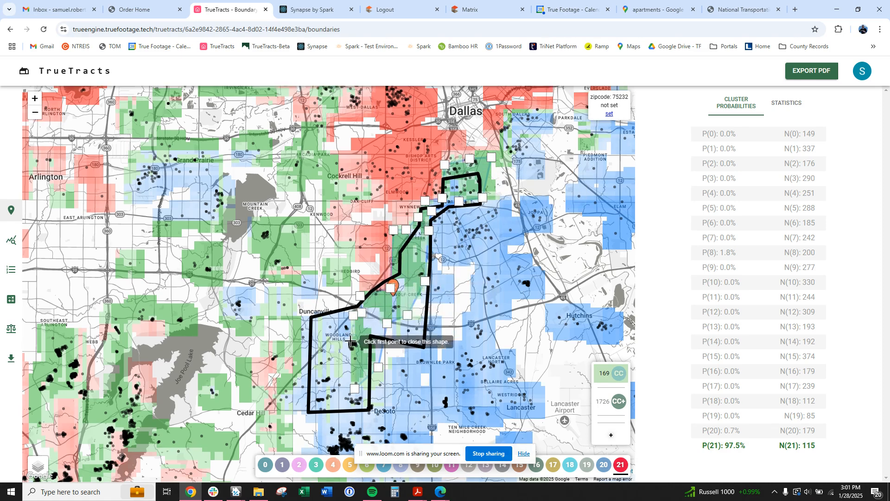
pyautogui.click(351, 341)
pyautogui.click(317, 343)
pyautogui.click(318, 379)
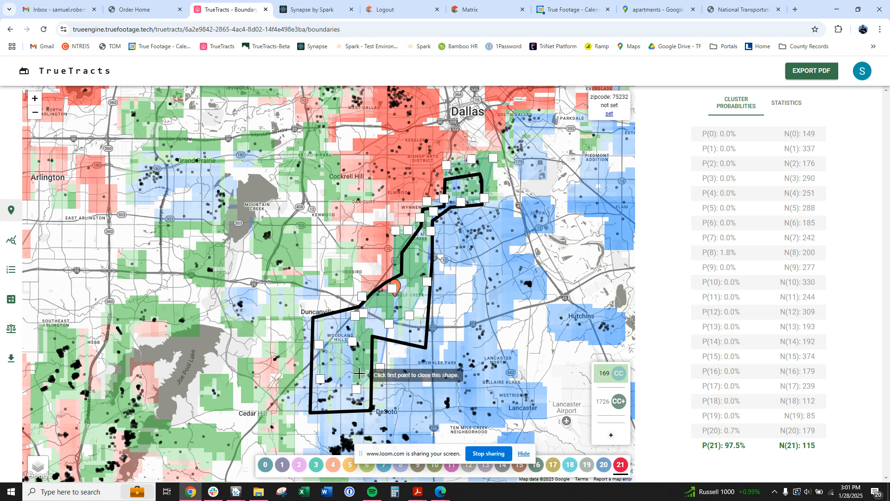
pyautogui.click(355, 390)
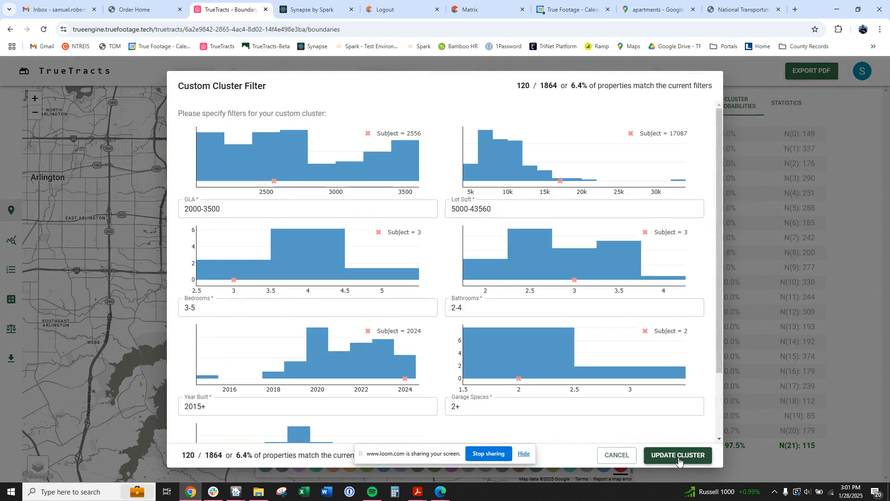
# Apply the 120-property cluster to the redrawn boundary and recentre the map on it.
pyautogui.click(679, 456)
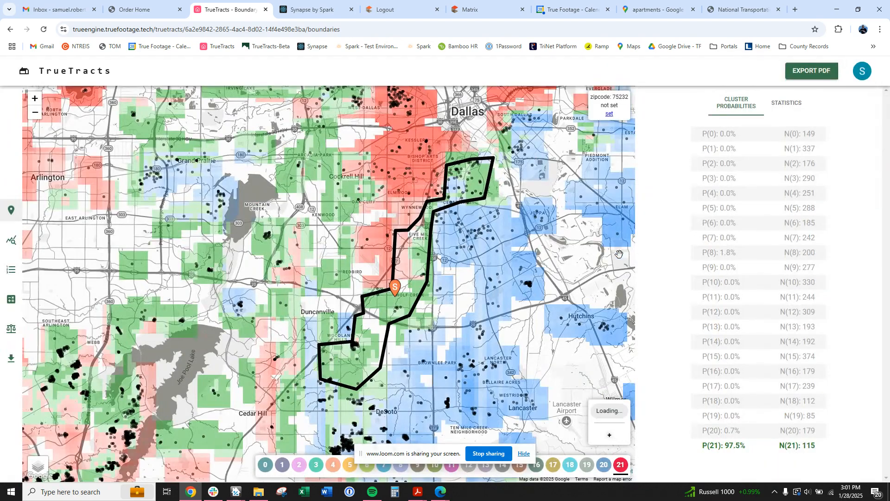
pyautogui.moveTo(445, 274); pyautogui.dragTo(420, 314)
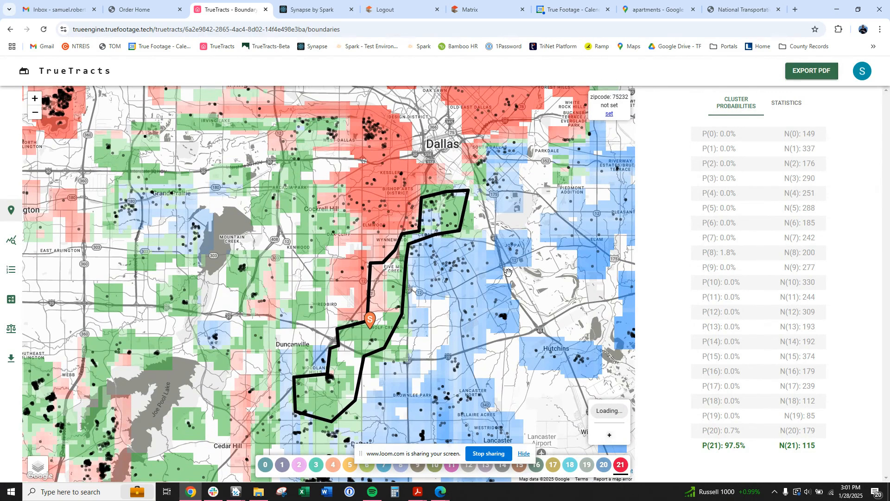
pyautogui.moveTo(473, 281); pyautogui.dragTo(418, 308)
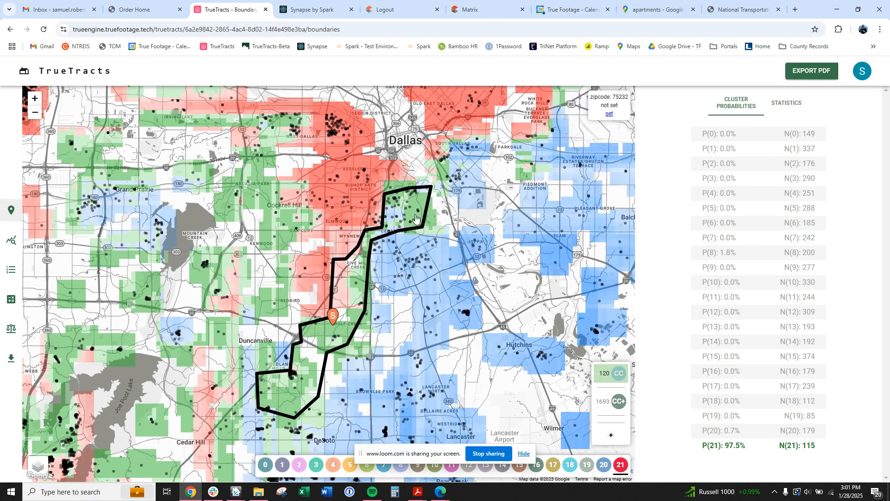